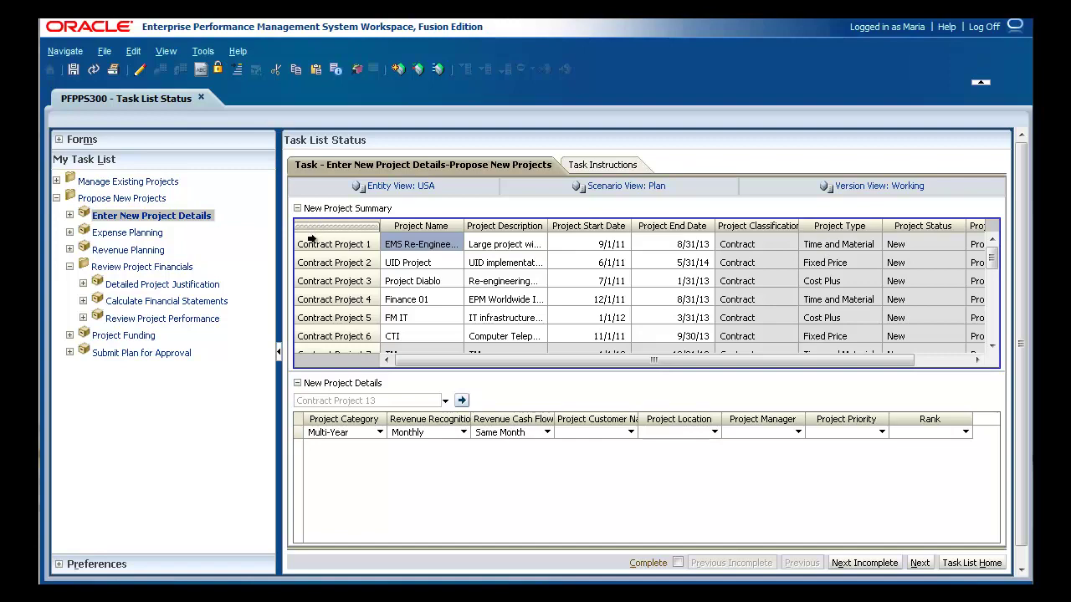
# Start adding a new contract project in the New Project Summary and set its project type to Cost Plus.
pyautogui.rightClick(311, 240)
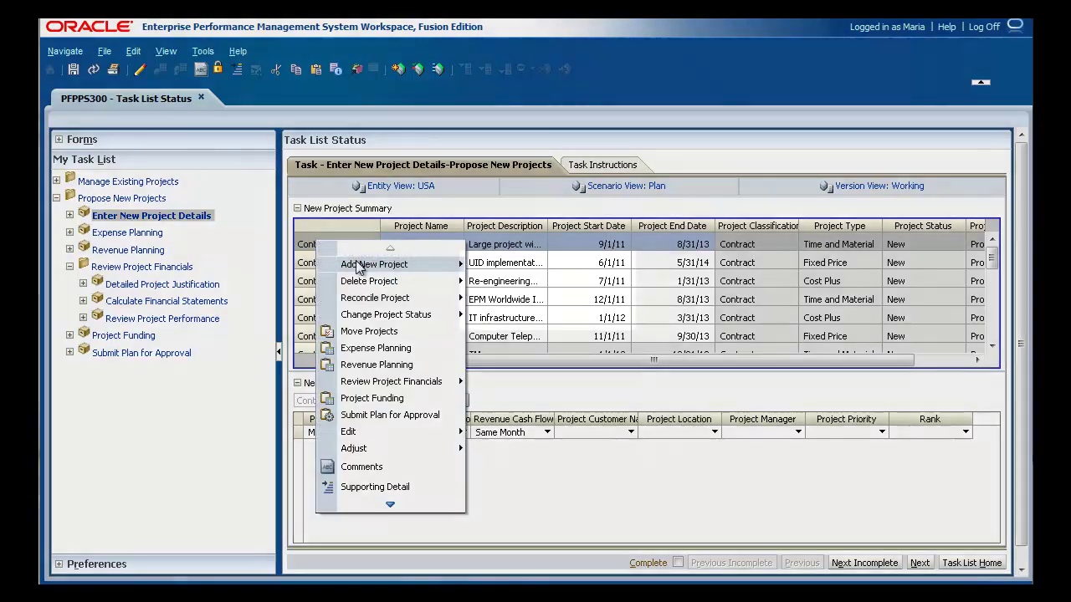
pyautogui.moveTo(358, 266)
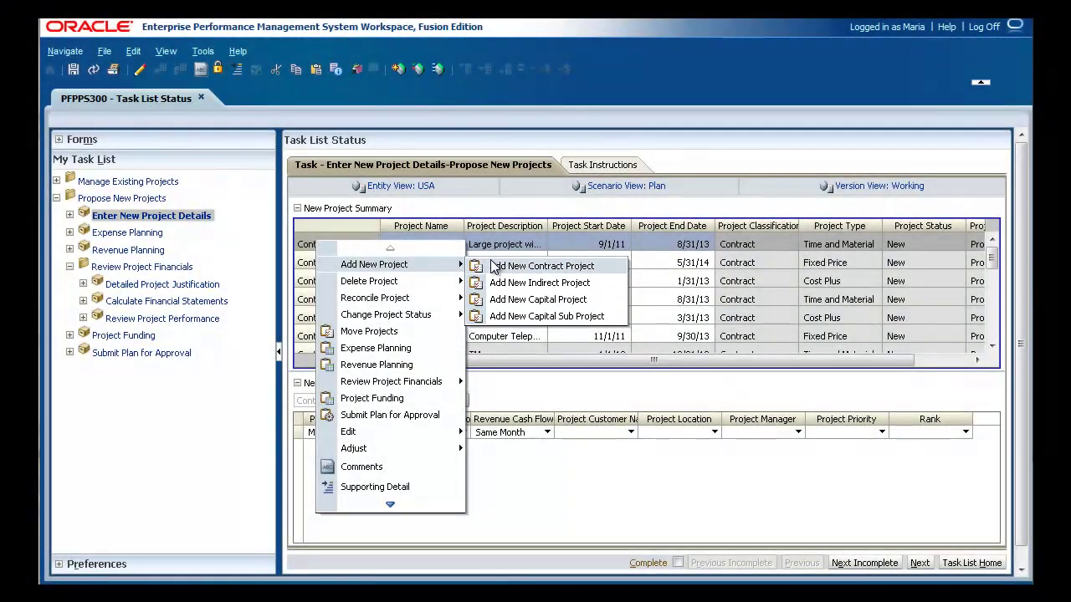
pyautogui.click(494, 266)
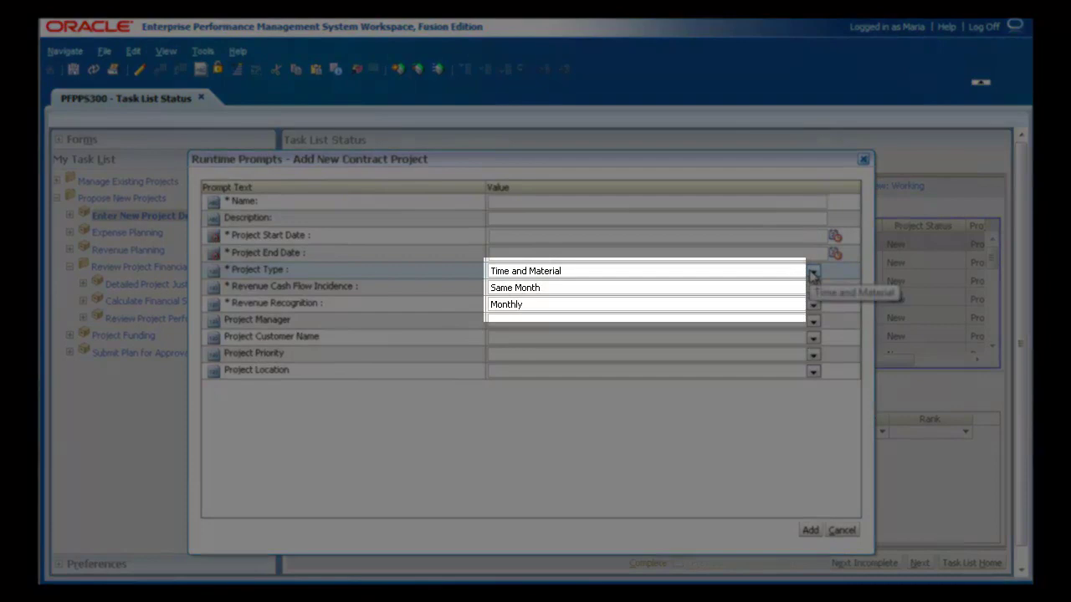
pyautogui.click(813, 271)
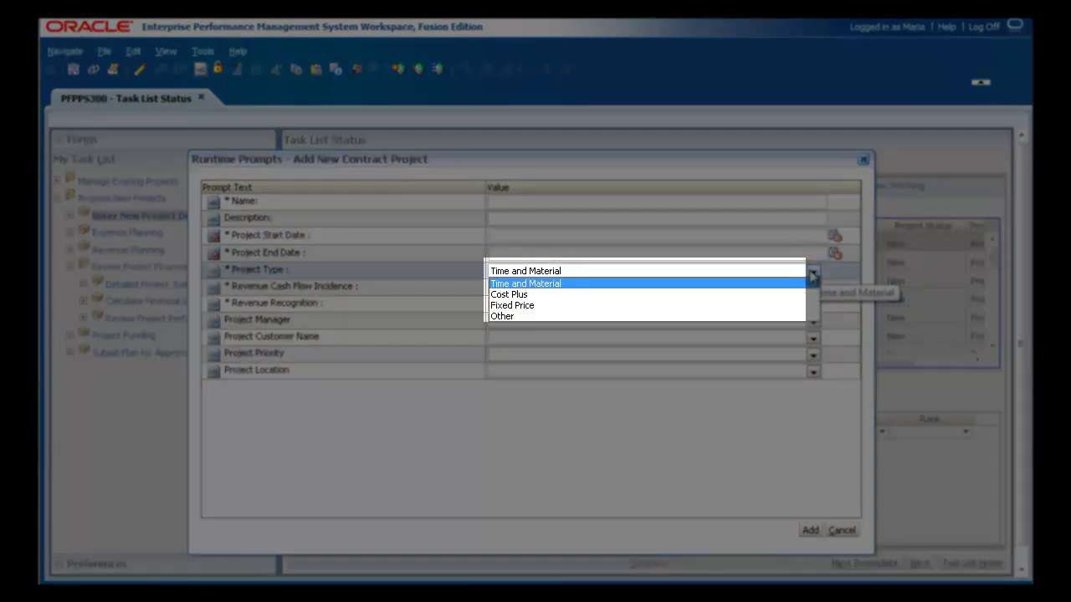
pyautogui.click(772, 294)
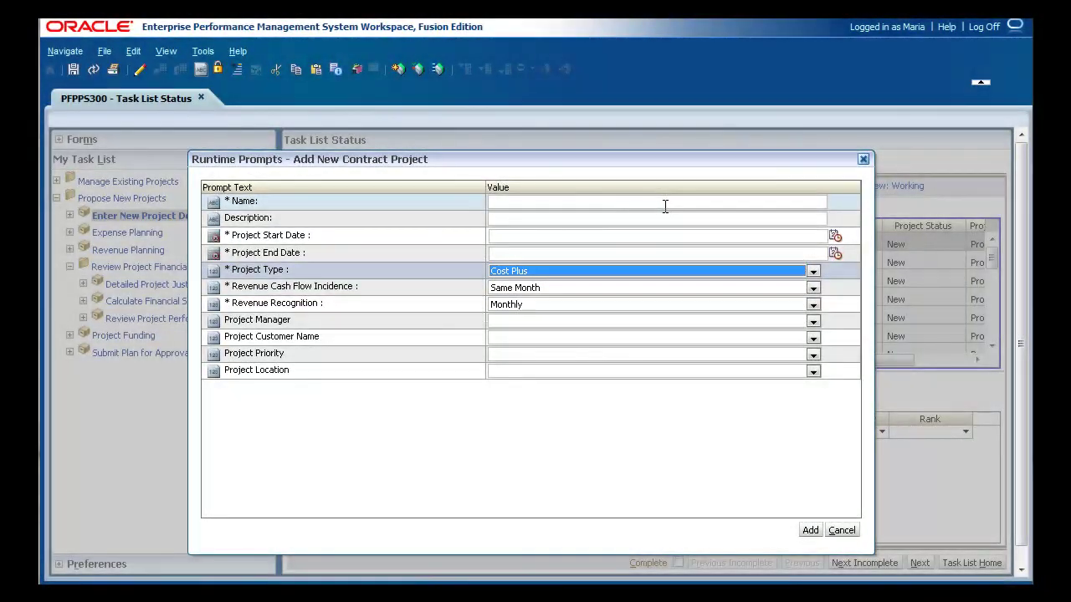
# Name the project Excellent Corp., set its start date to 1/1/13 and end date to 12/31/14, and add it.
pyautogui.click(665, 206)
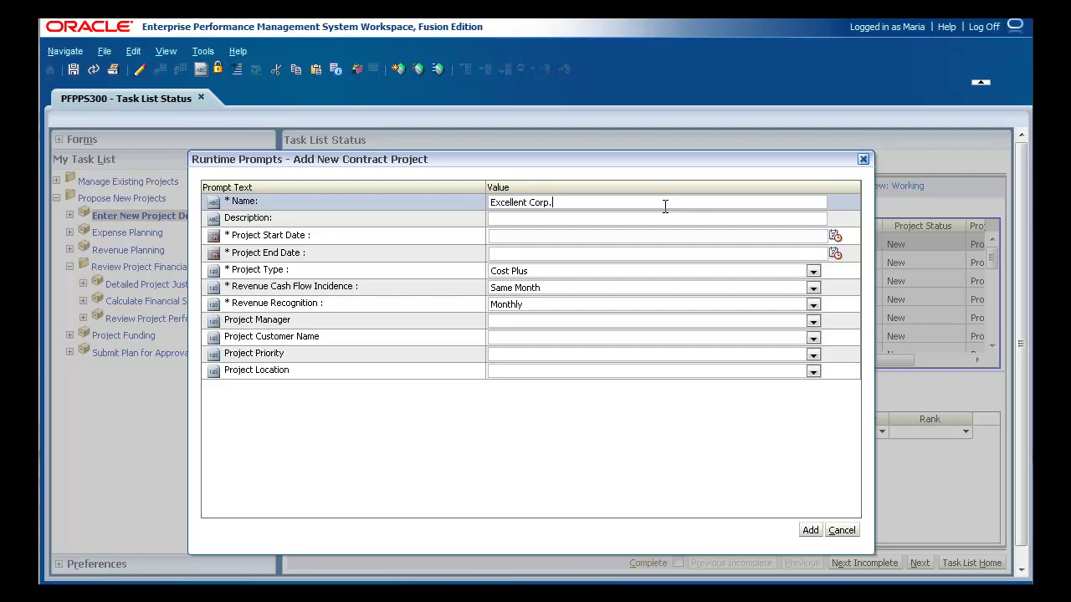
pyautogui.click(645, 236)
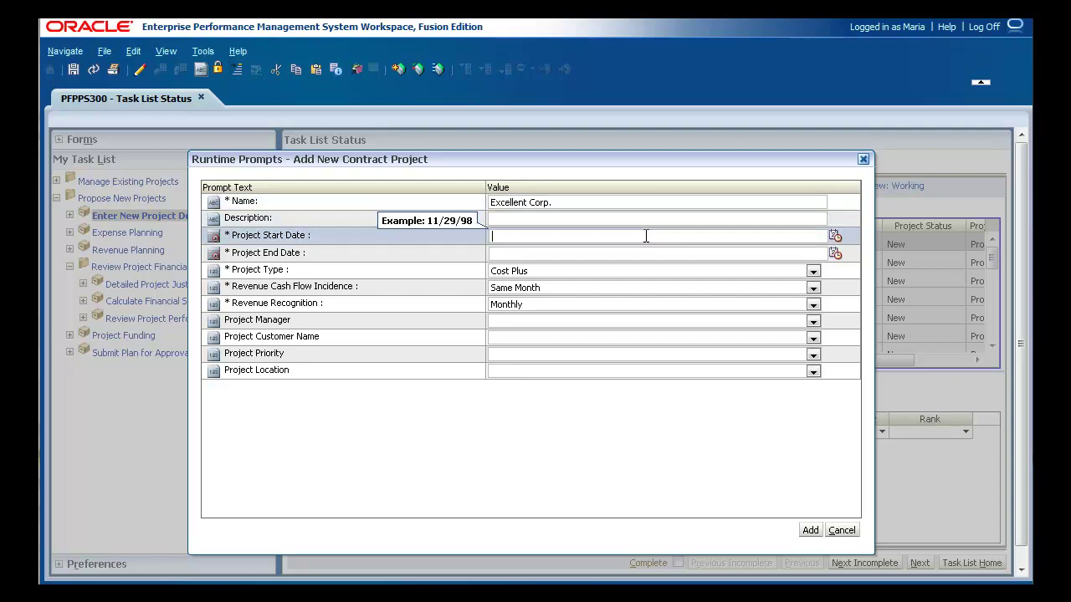
pyautogui.write('1/1/13')
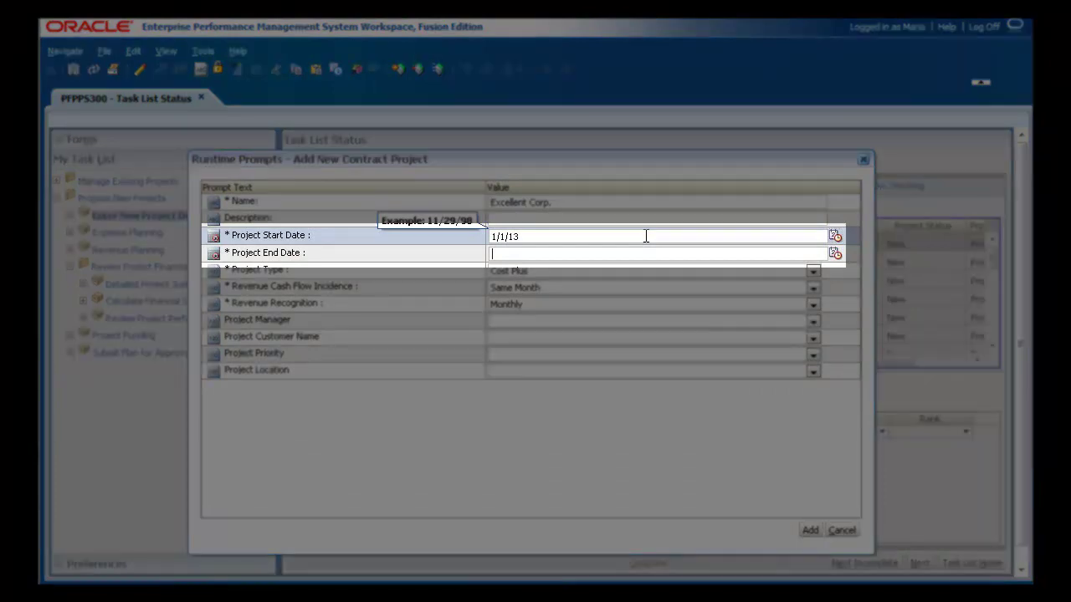
pyautogui.write('12/31/14')
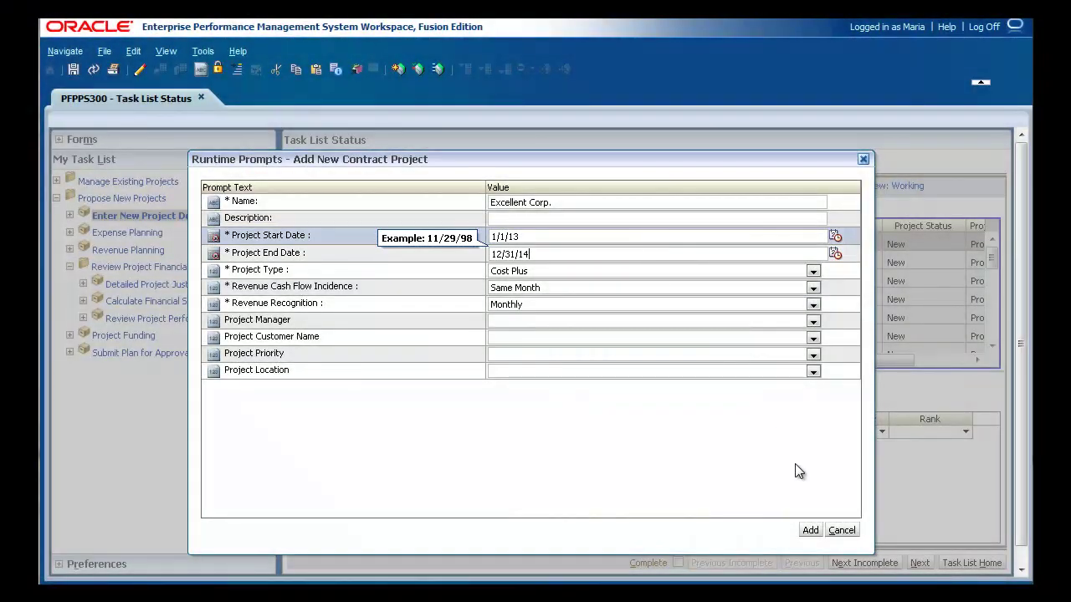
pyautogui.click(810, 530)
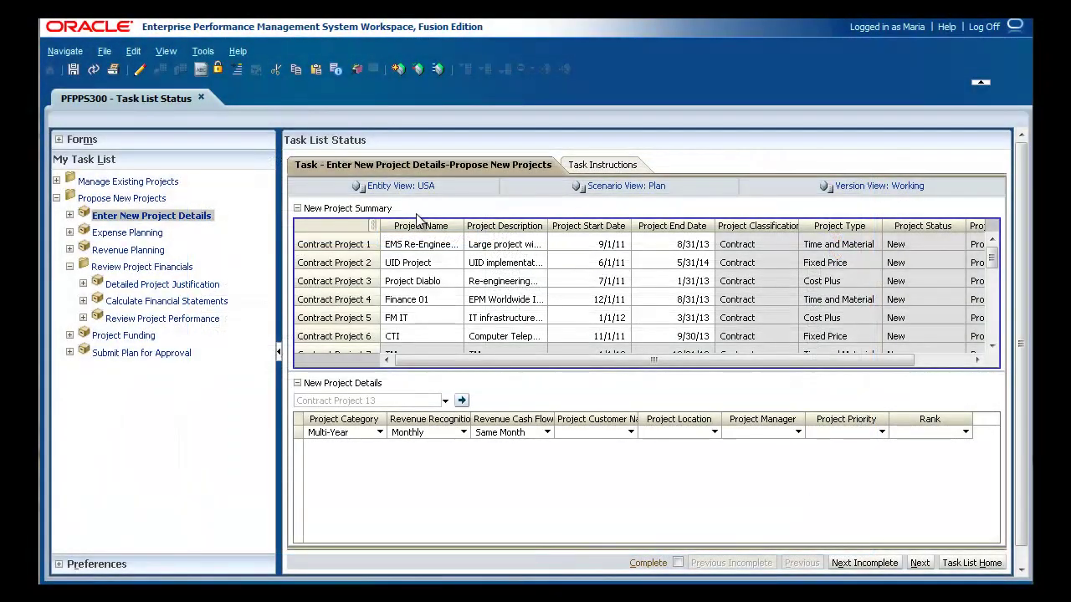
# Open the Expense Planning task and load Contract Project 13.
pyautogui.click(147, 235)
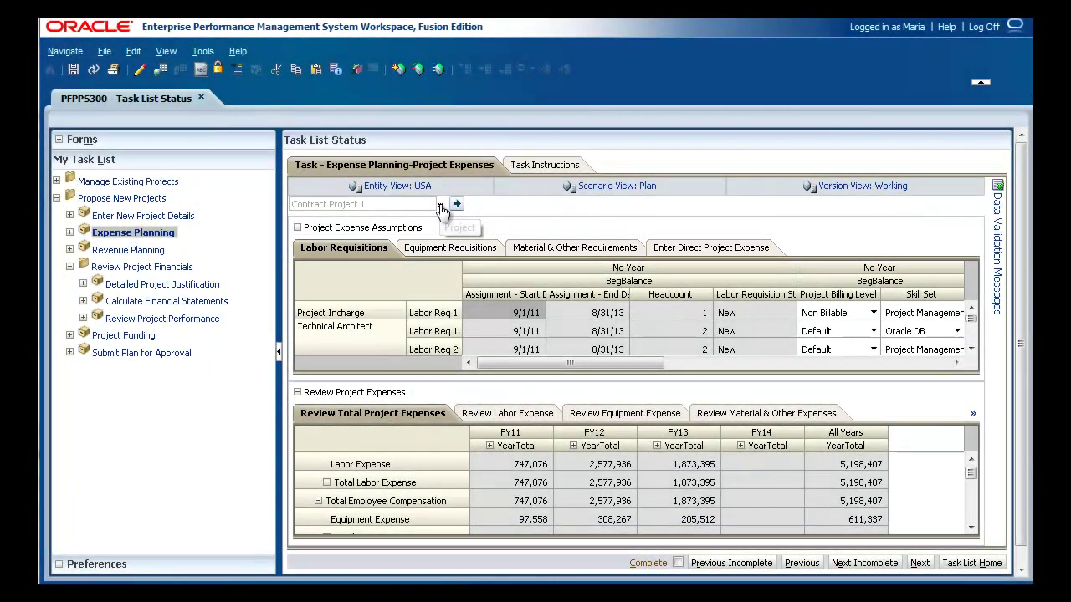
pyautogui.click(442, 209)
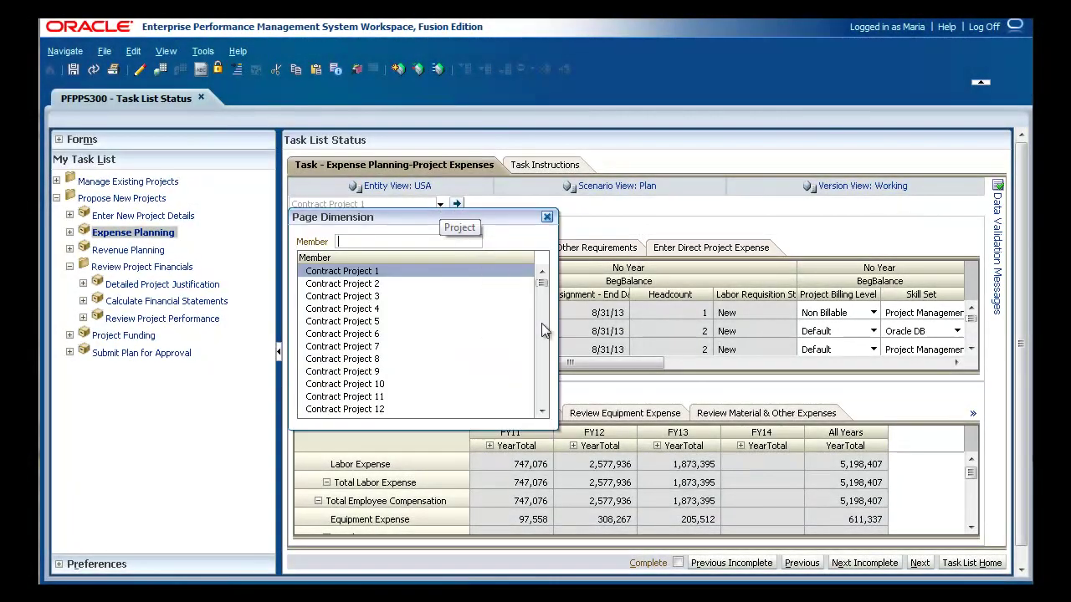
pyautogui.scroll(-4, 364, 293)
pyautogui.click(344, 286)
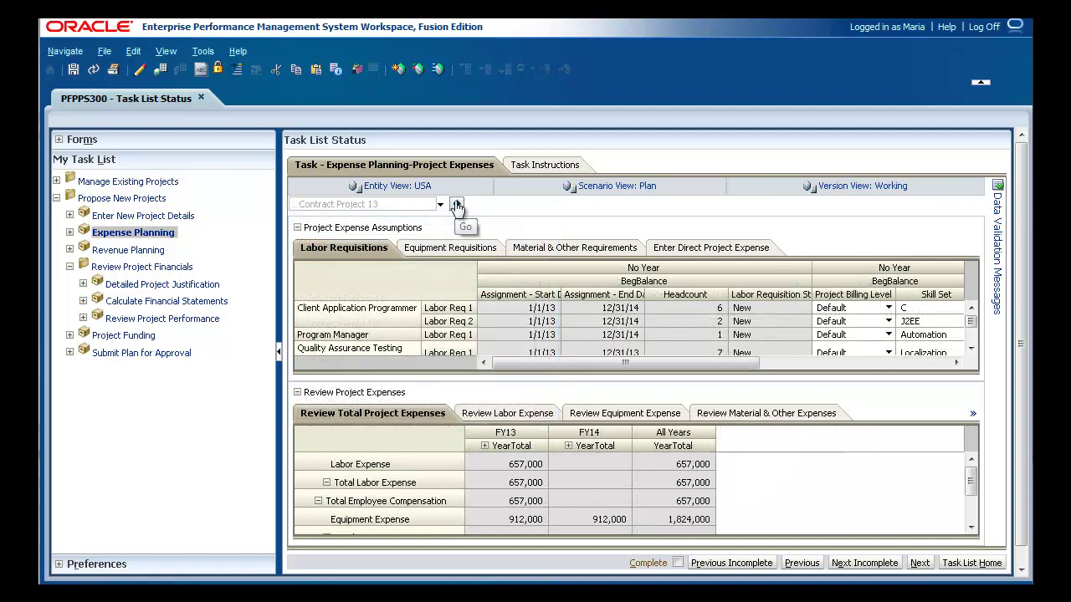
# Add a contract labor assignment for Client Application Programmer with headcount 2 and skill set Oracle Hyperion Planning.
pyautogui.rightClick(356, 308)
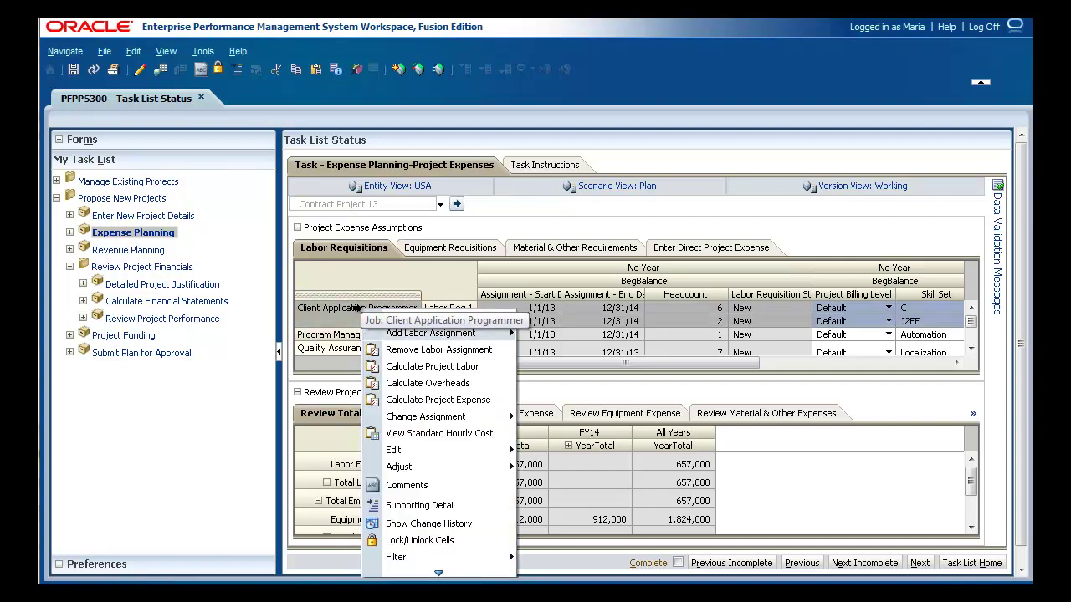
pyautogui.moveTo(422, 334)
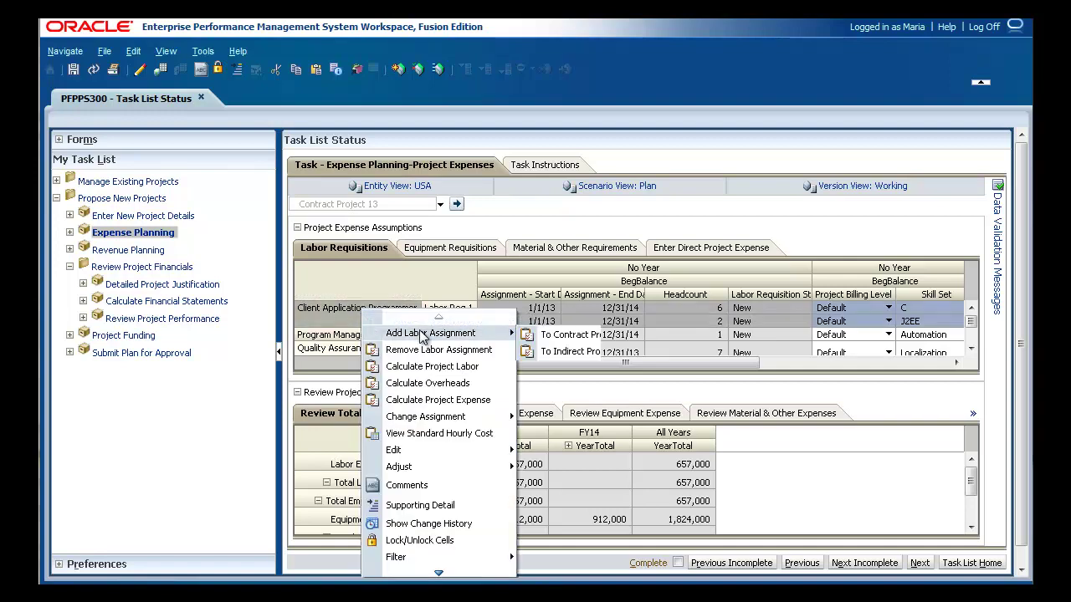
pyautogui.click(565, 335)
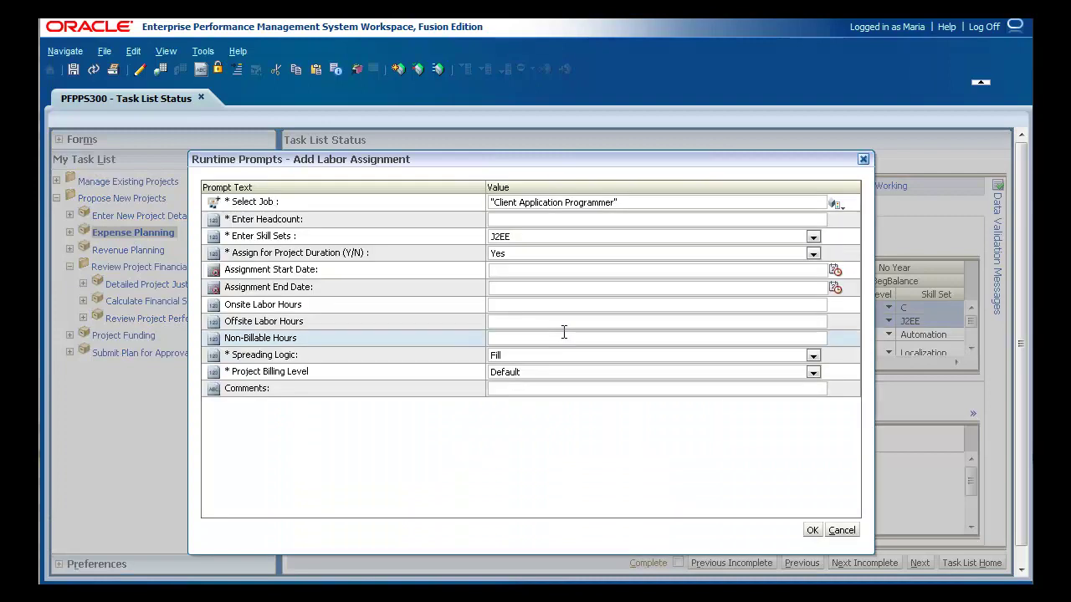
pyautogui.click(599, 220)
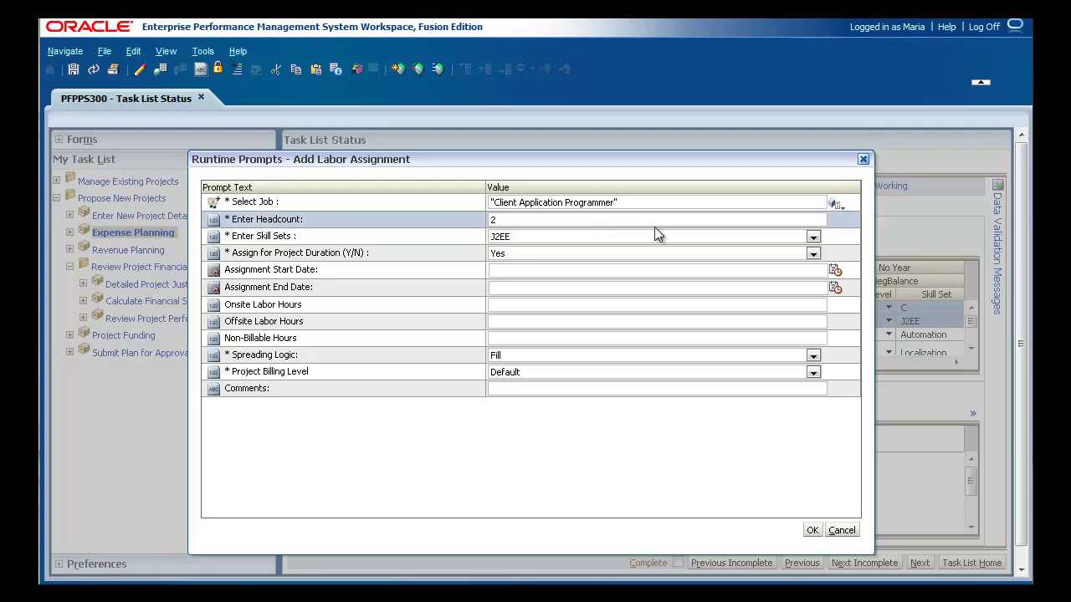
pyautogui.click(810, 237)
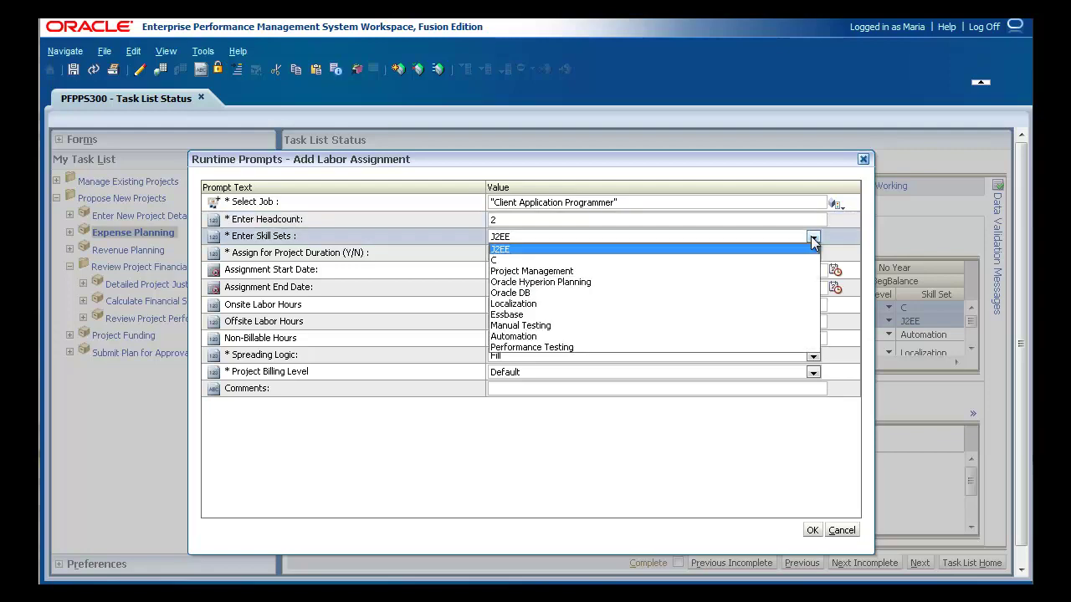
pyautogui.click(729, 281)
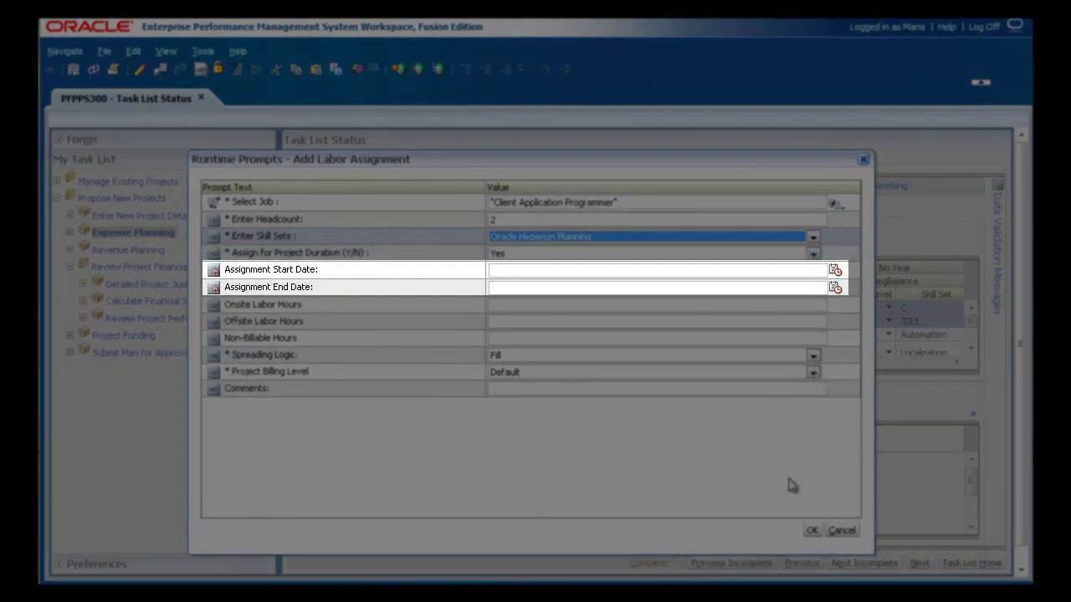
pyautogui.click(813, 531)
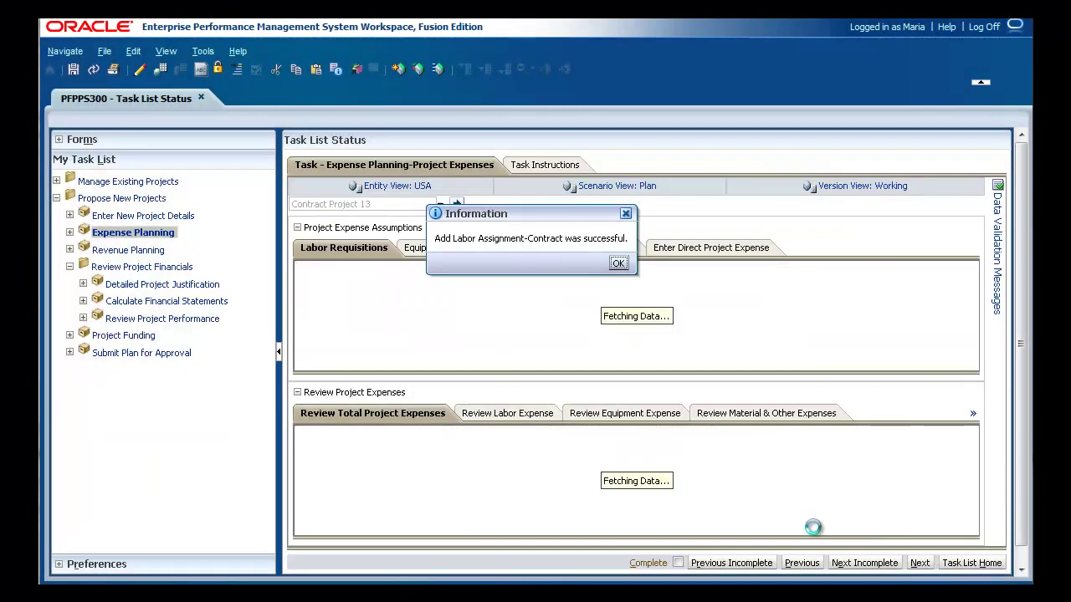
pyautogui.click(617, 264)
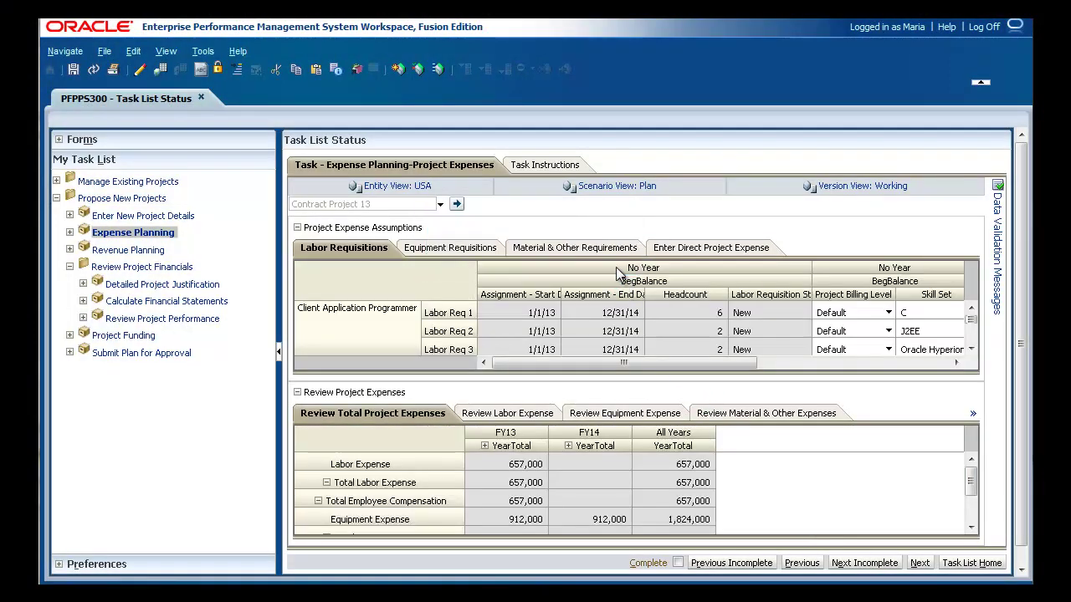
# Examine the project's equipment requisitions and its total project expenses.
pyautogui.click(470, 250)
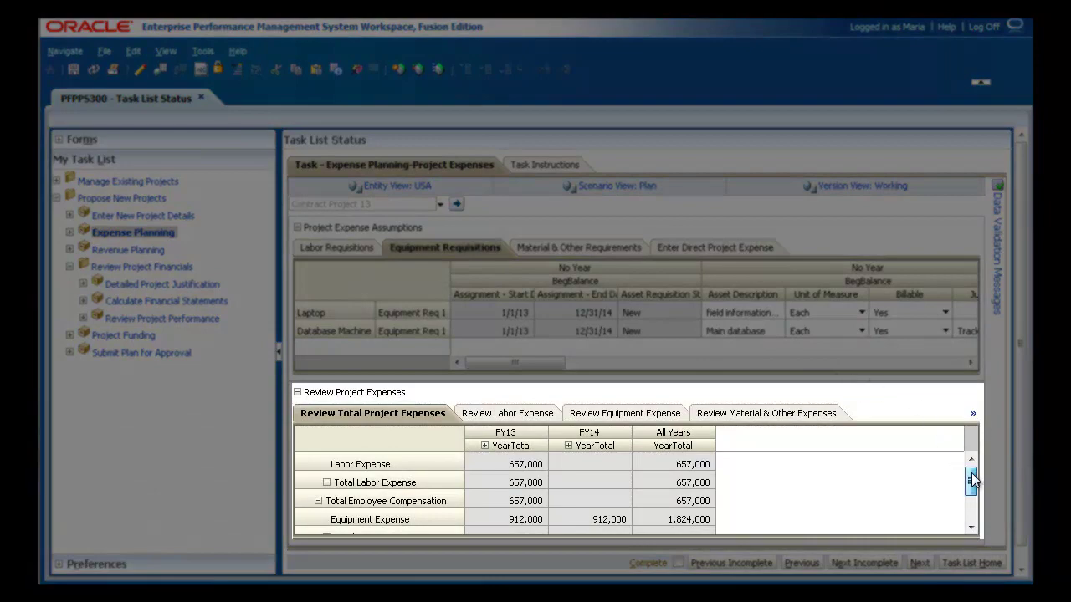
pyautogui.moveTo(971, 477); pyautogui.dragTo(975, 524)
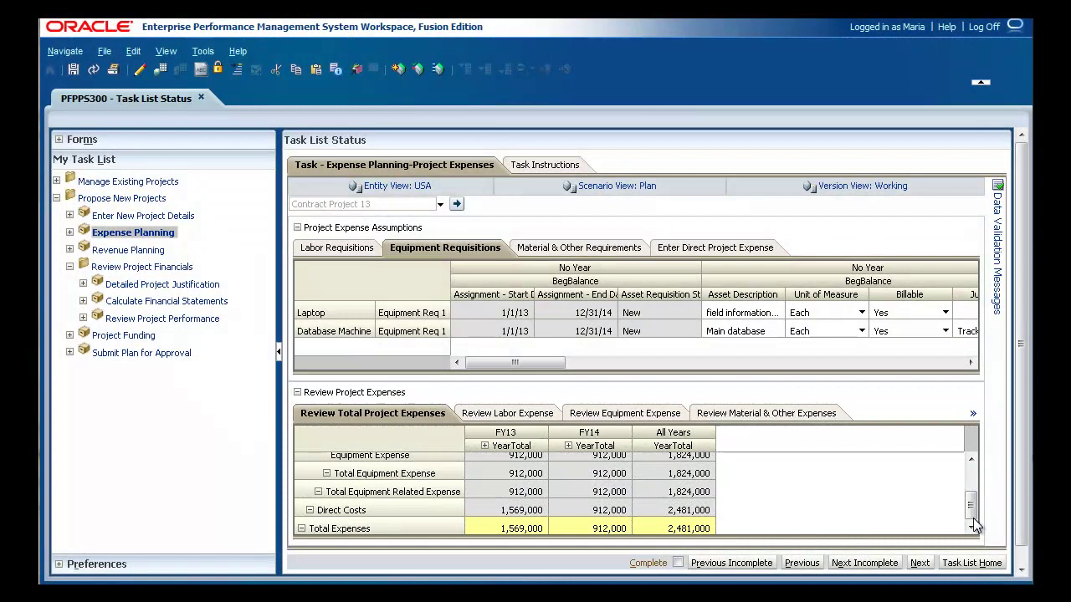
# Open the Revenue Planning task and view the project's Cost Plus Revenue assumptions.
pyautogui.click(136, 251)
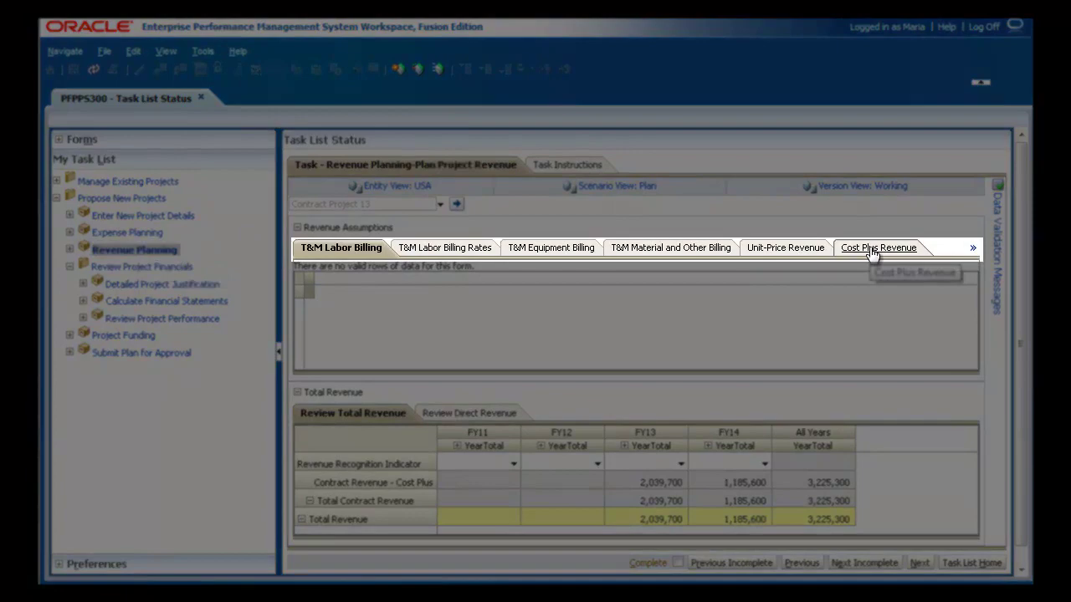
pyautogui.click(870, 248)
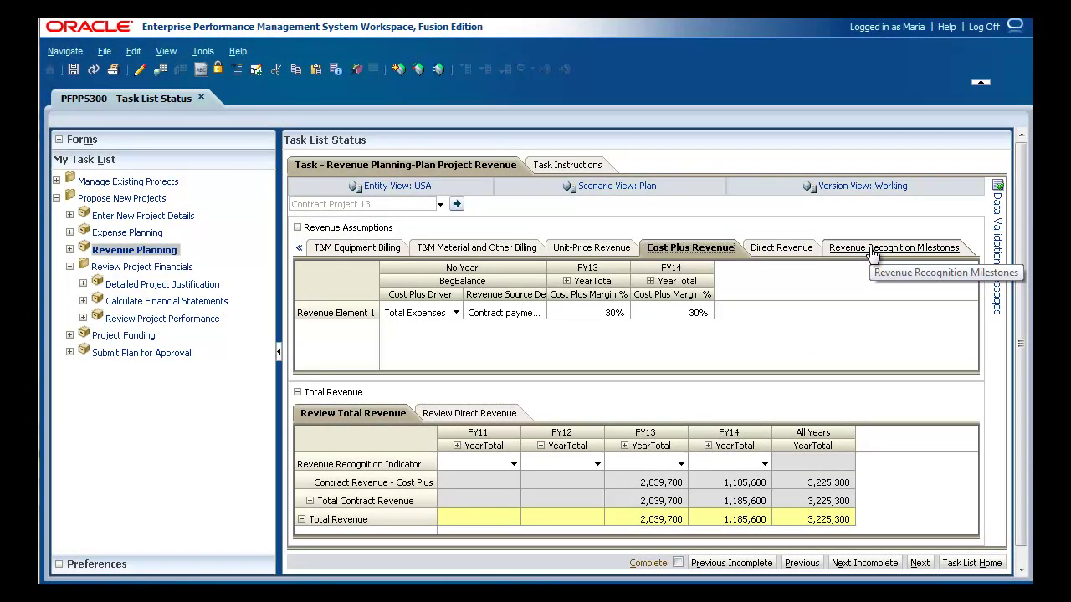
pyautogui.rightClick(327, 313)
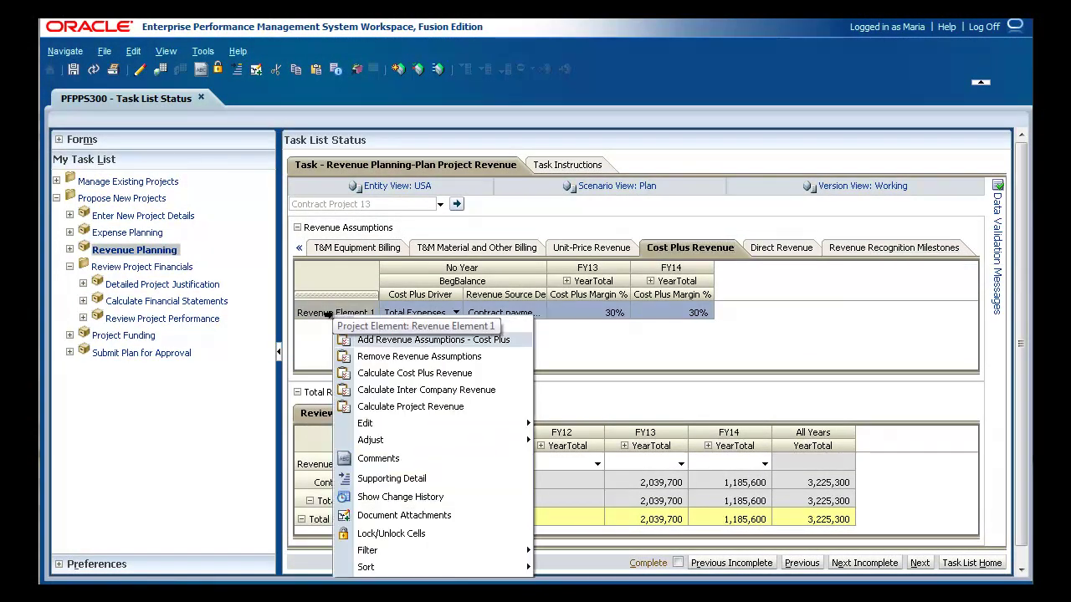
pyautogui.click(427, 340)
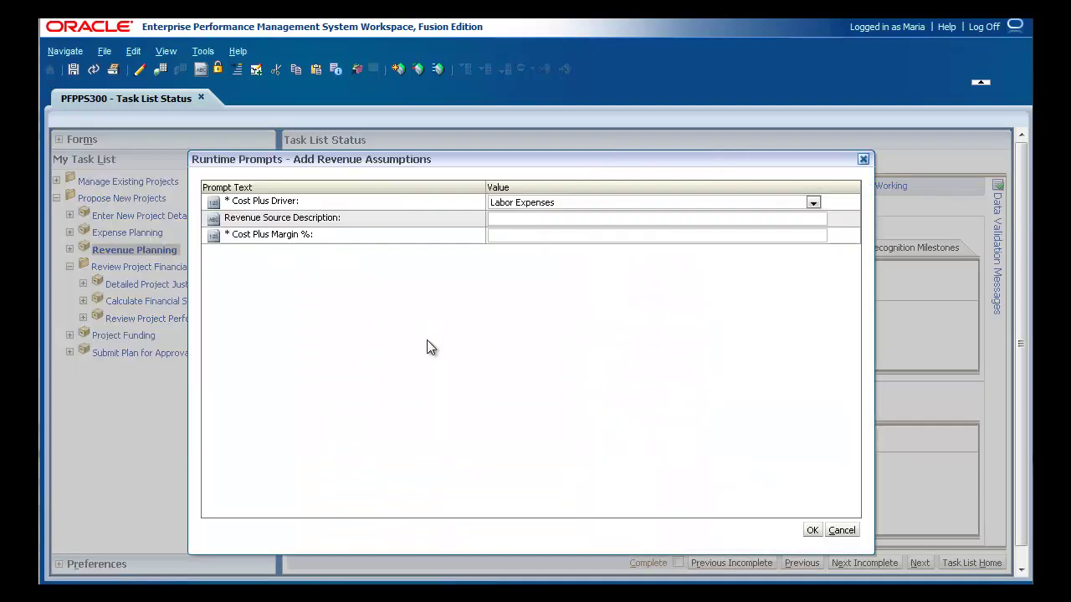
pyautogui.click(813, 204)
pyautogui.click(812, 205)
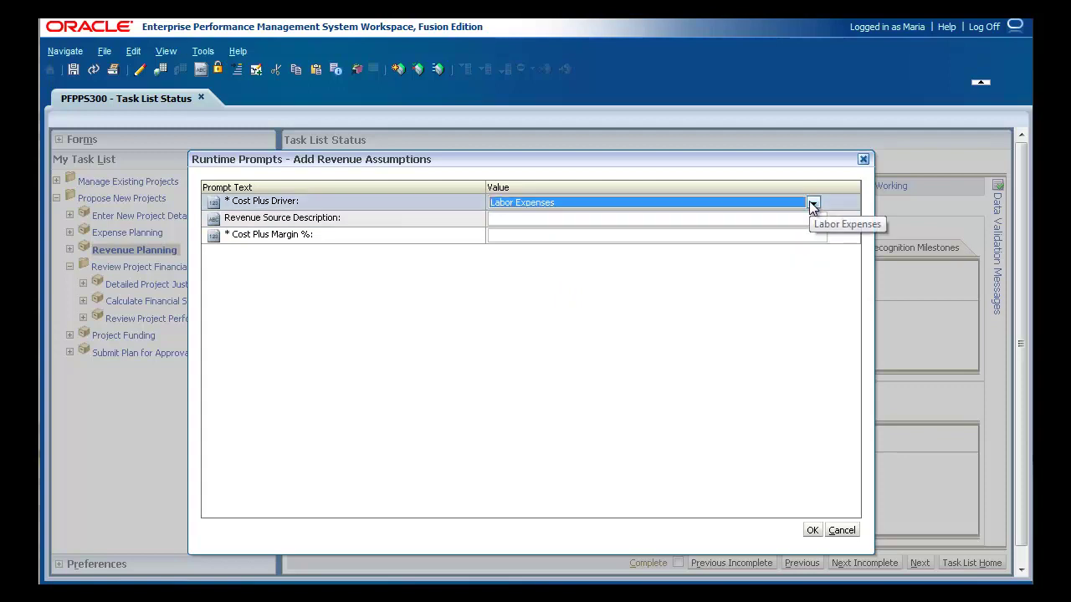
pyautogui.click(780, 234)
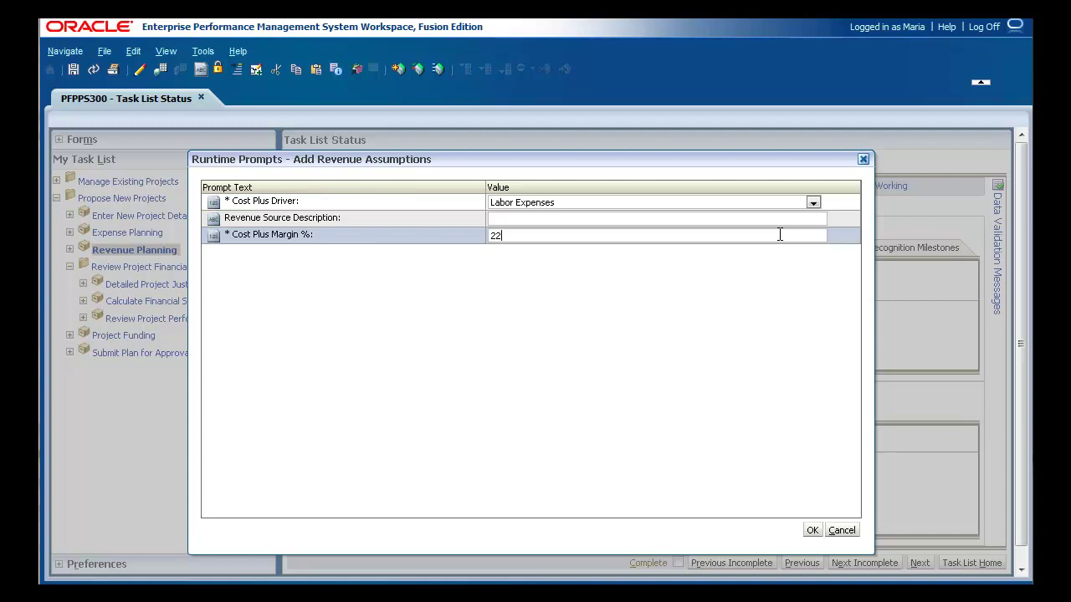
pyautogui.click(844, 533)
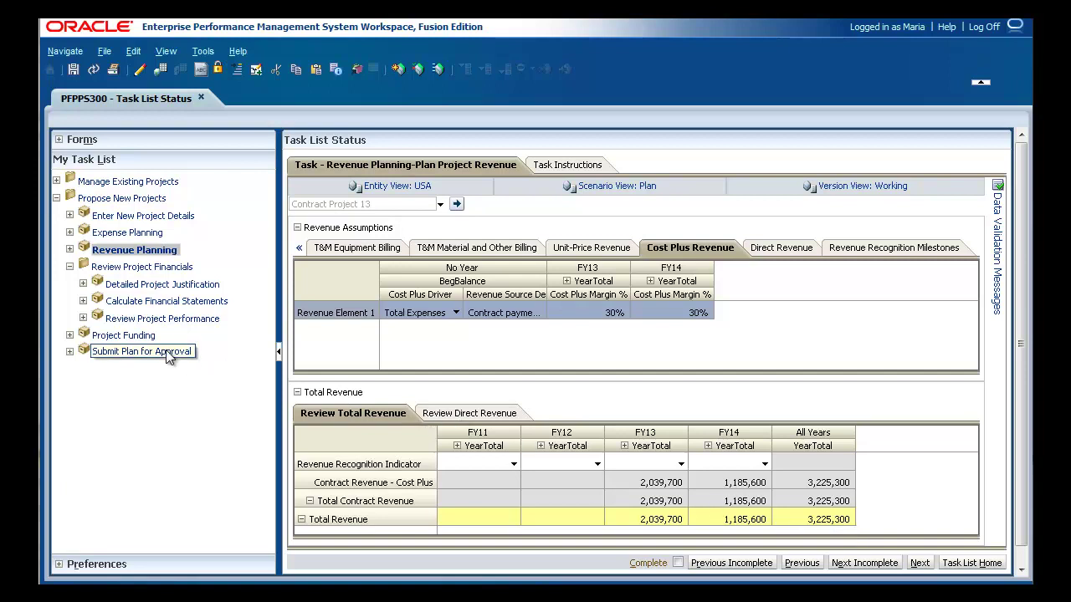
# Review the project's performance: lifetime KPIs, cash flow impact, income statement impact, financial score and subjective score.
pyautogui.click(163, 321)
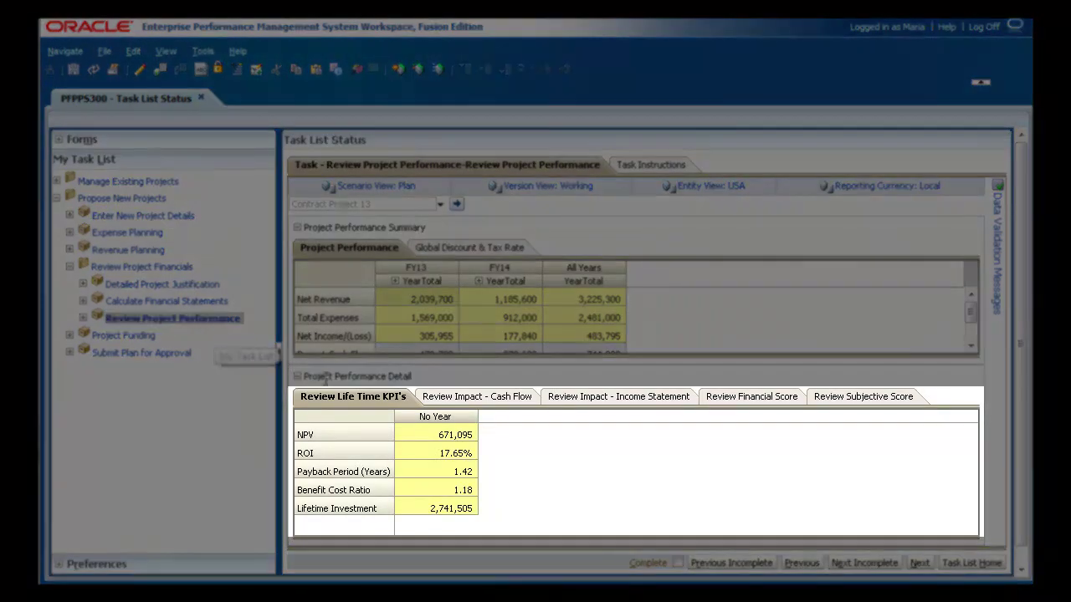
pyautogui.click(445, 407)
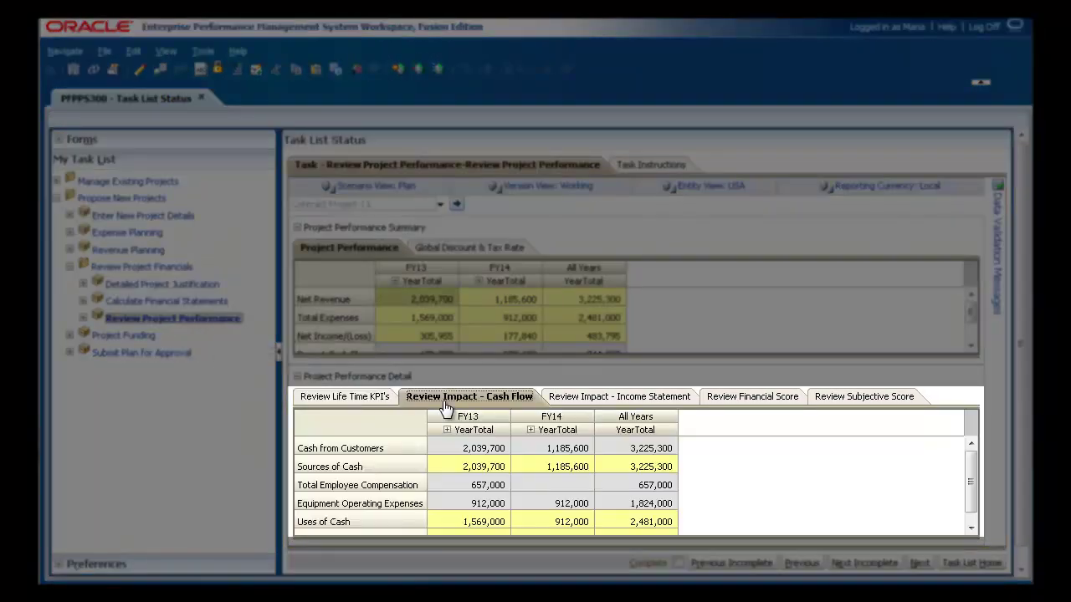
pyautogui.click(605, 400)
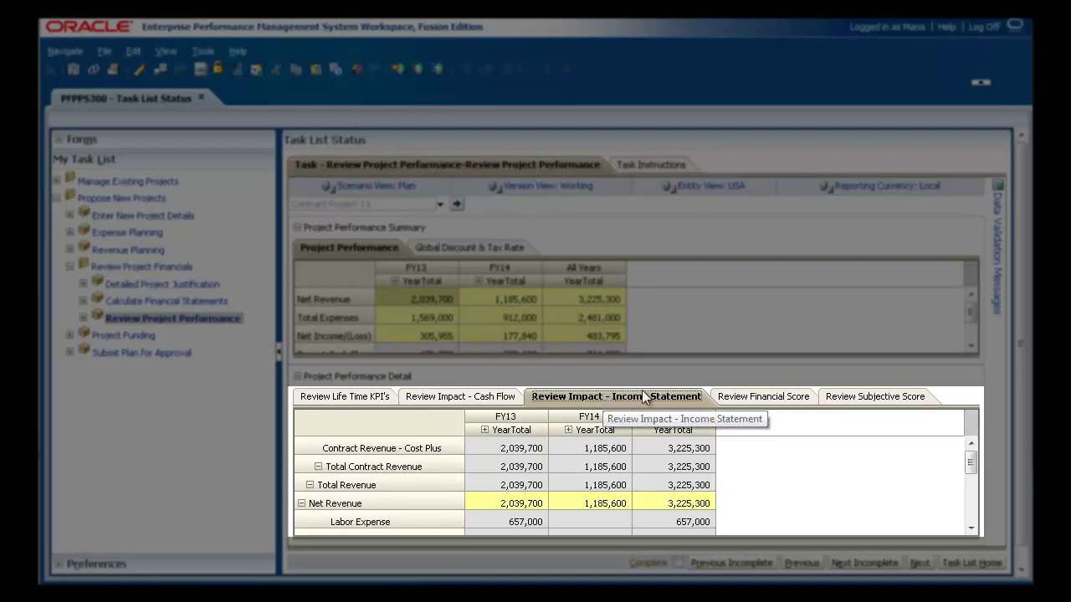
pyautogui.click(754, 403)
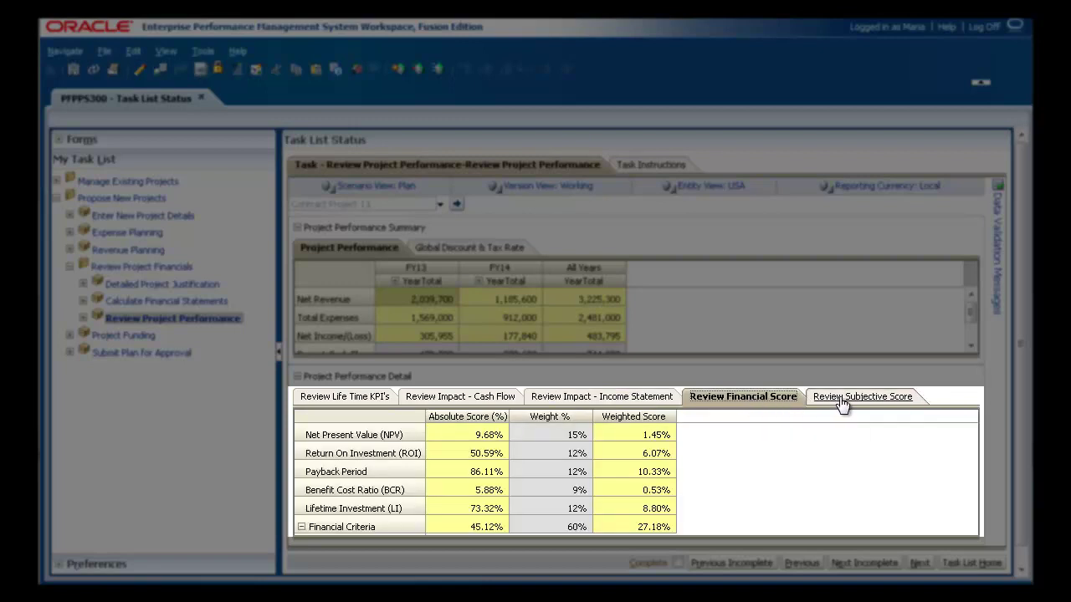
pyautogui.click(842, 400)
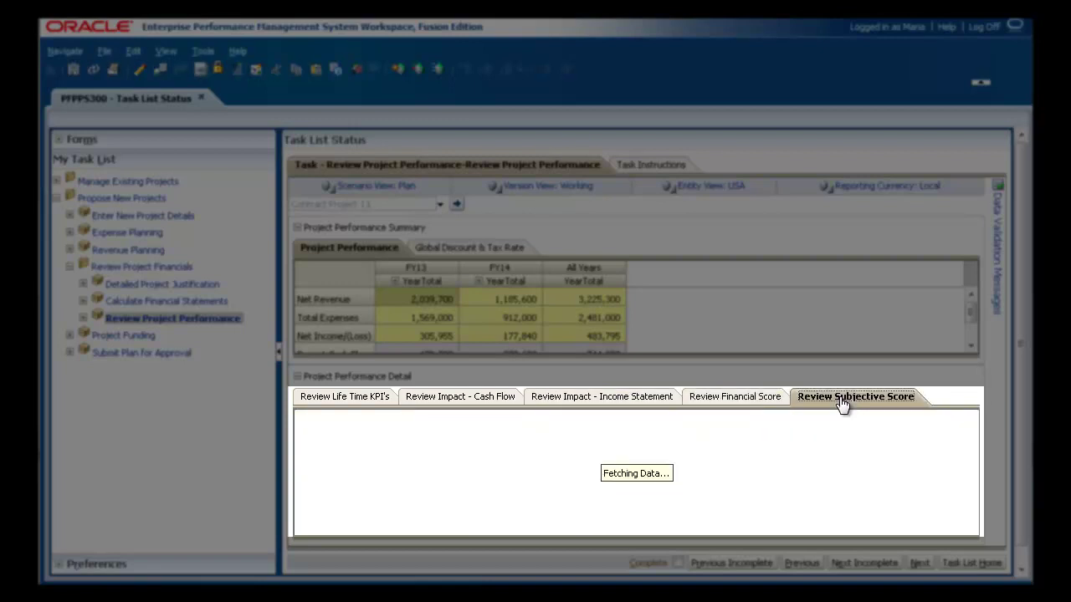